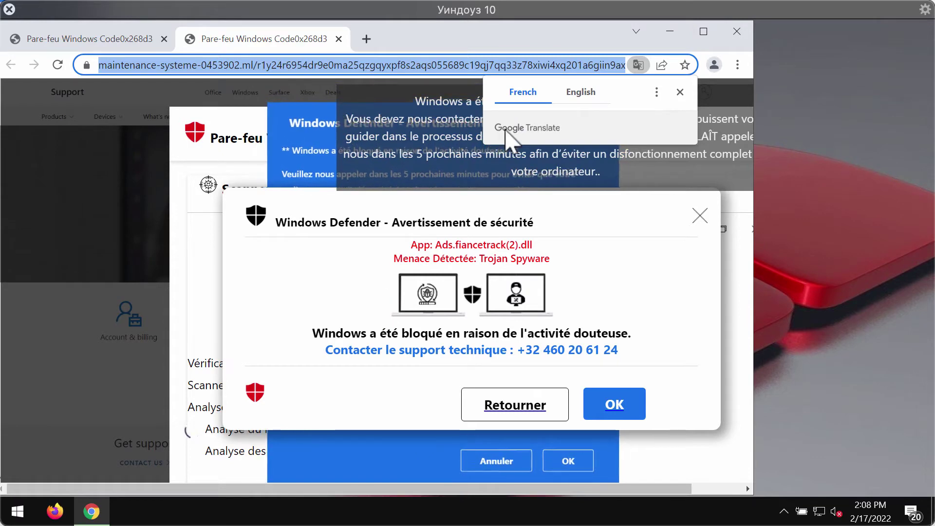
Step: Maximize Chrome and close the second fake Windows Defender tab, confirming Leave
left_click(704, 31)
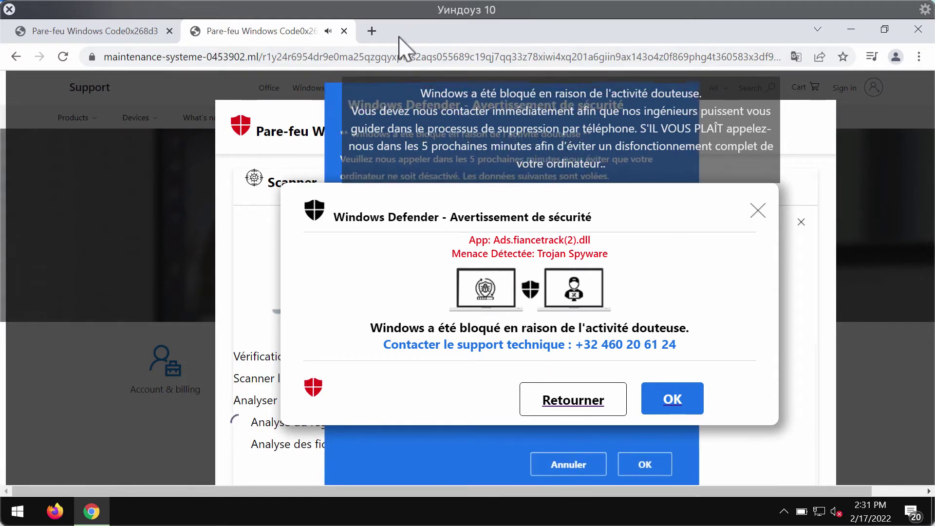
left_click(344, 31)
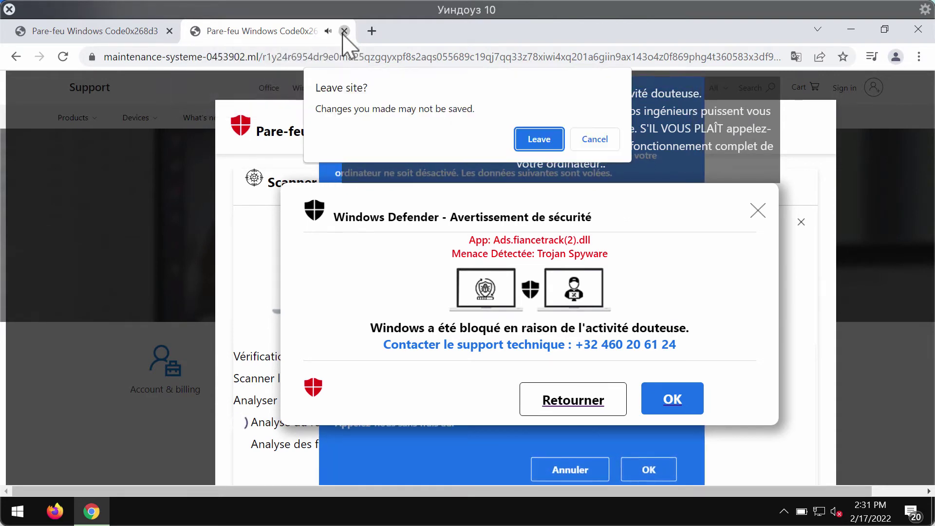
left_click(520, 145)
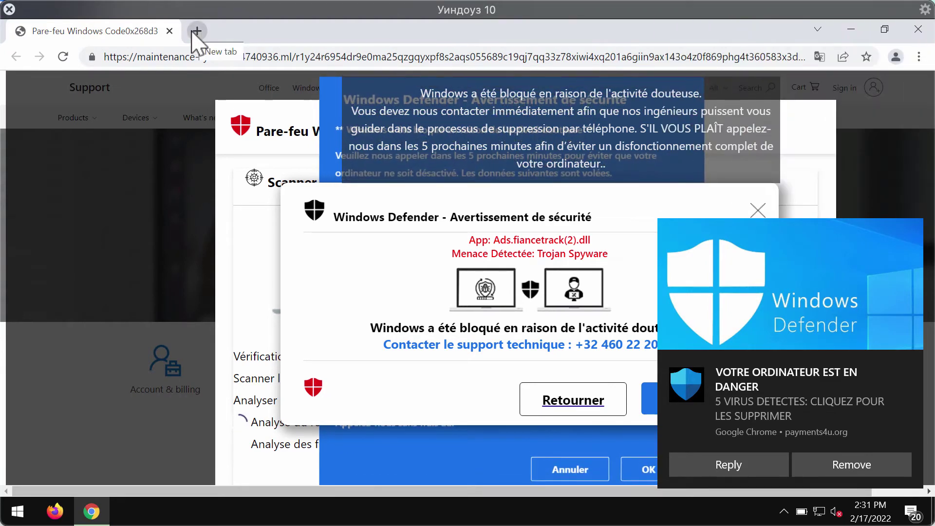
Step: Load combocleaner.com in a new tab, browse it, then minimize Chrome to the desktop
left_click(192, 34)
type("combocleaner.com")
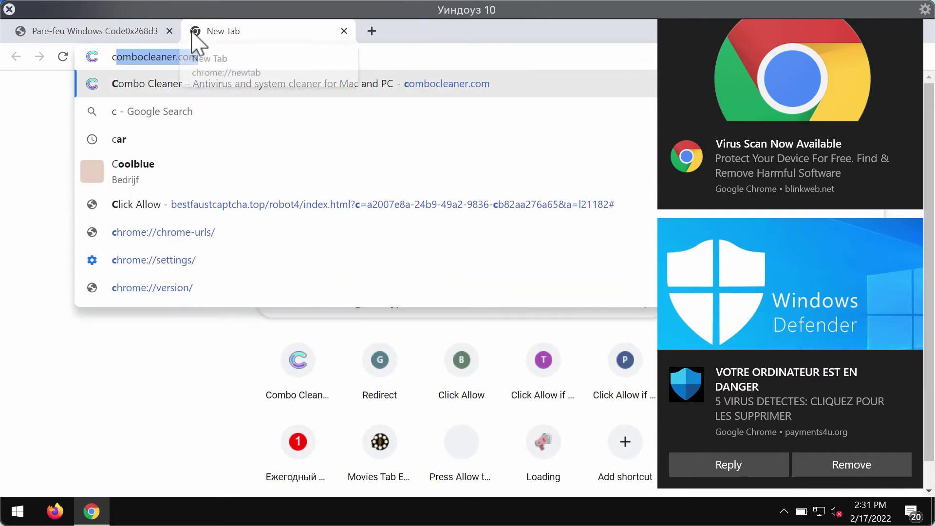
key("Return")
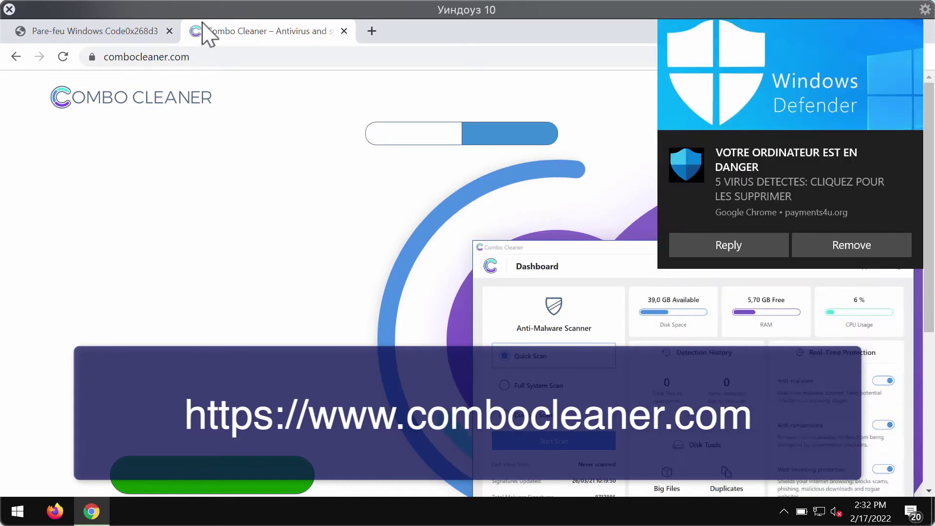
scroll(317, 282, "down", 7)
scroll(316, 278, "up", 5)
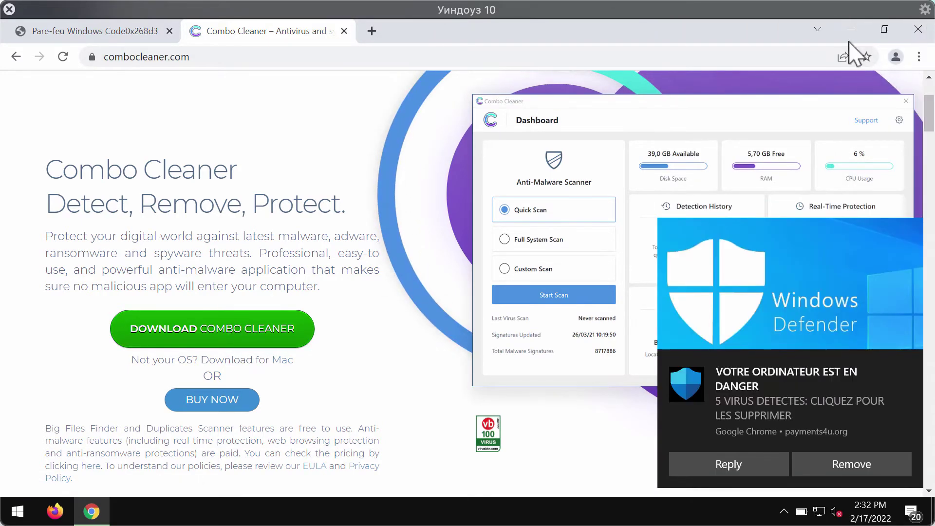
left_click(851, 29)
Step: Launch Combo Cleaner from the desktop and start a Quick Scan
double_click(131, 341)
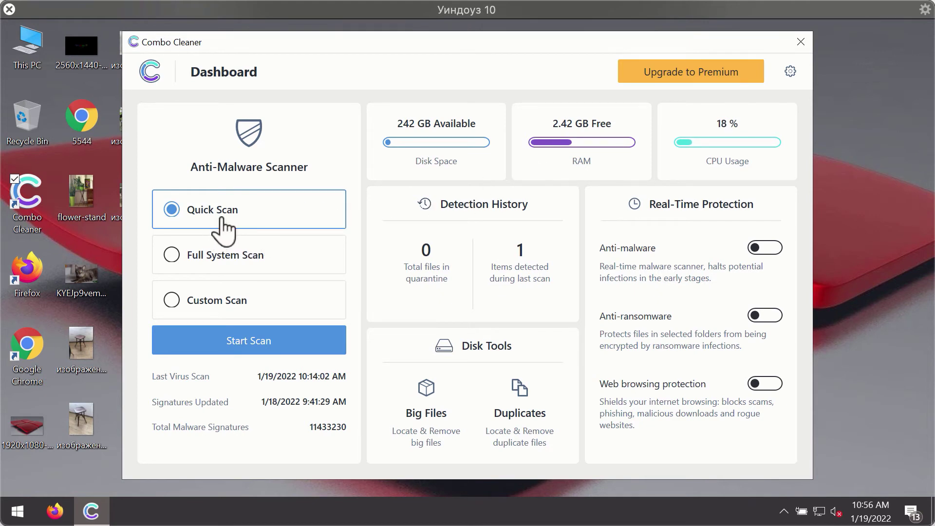
left_click(287, 347)
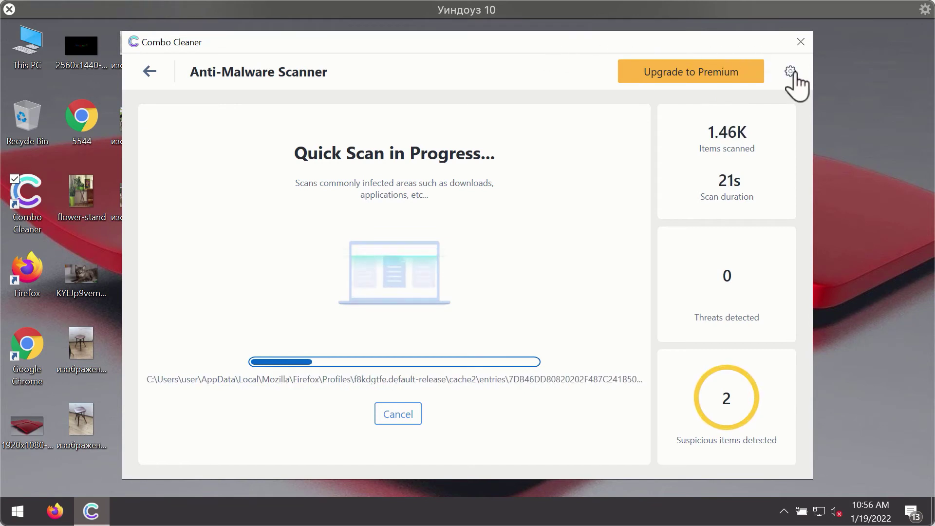
Step: Open Combo Cleaner settings to the Anti-Ransomware protected folders and trusted programs
left_click(791, 71)
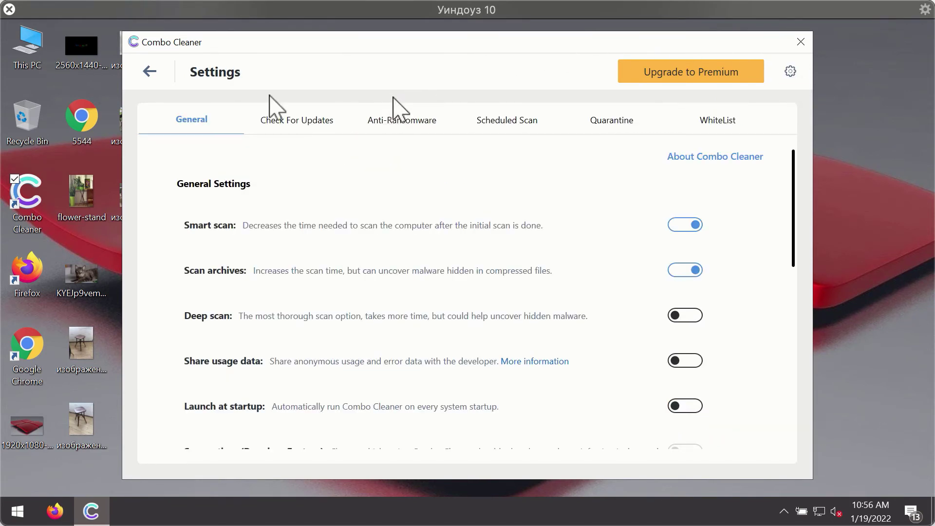
left_click(392, 129)
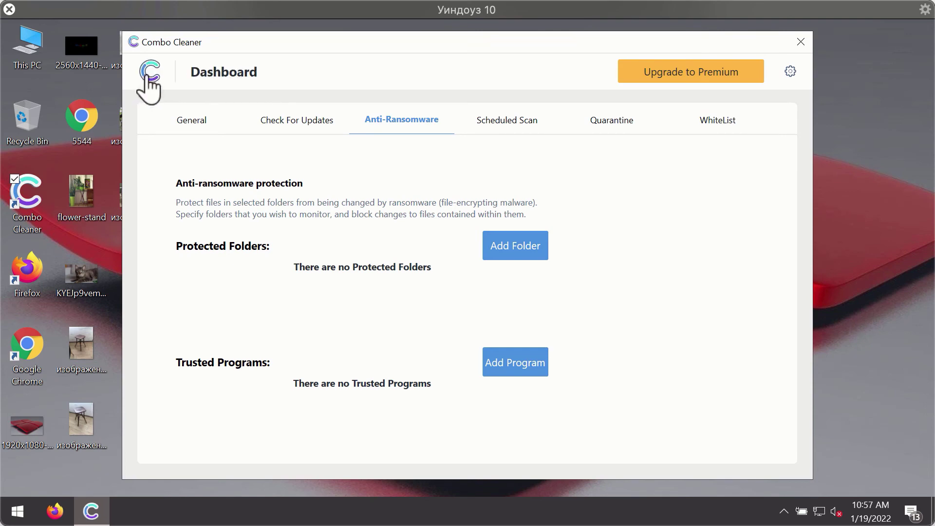
Step: Return to the running quick scan and cancel it, confirming Yes to view results
left_click(150, 72)
left_click(273, 347)
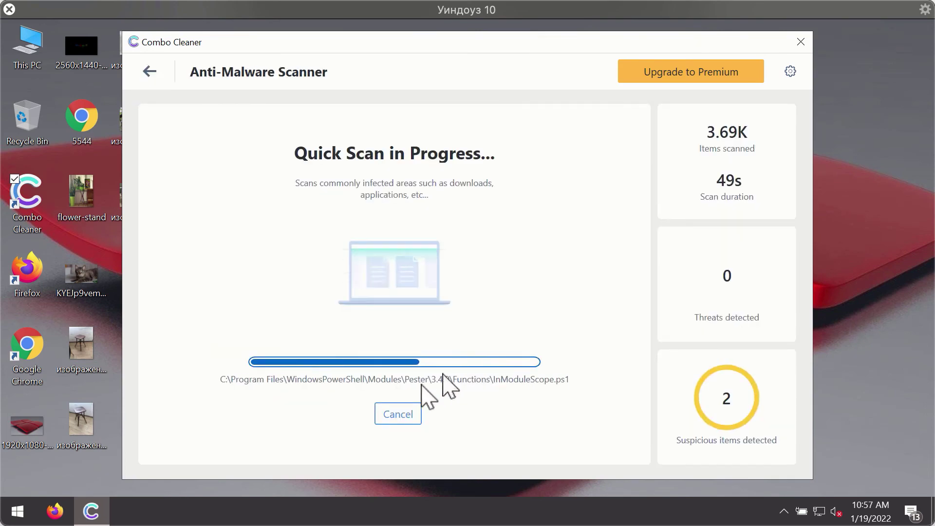
left_click(410, 413)
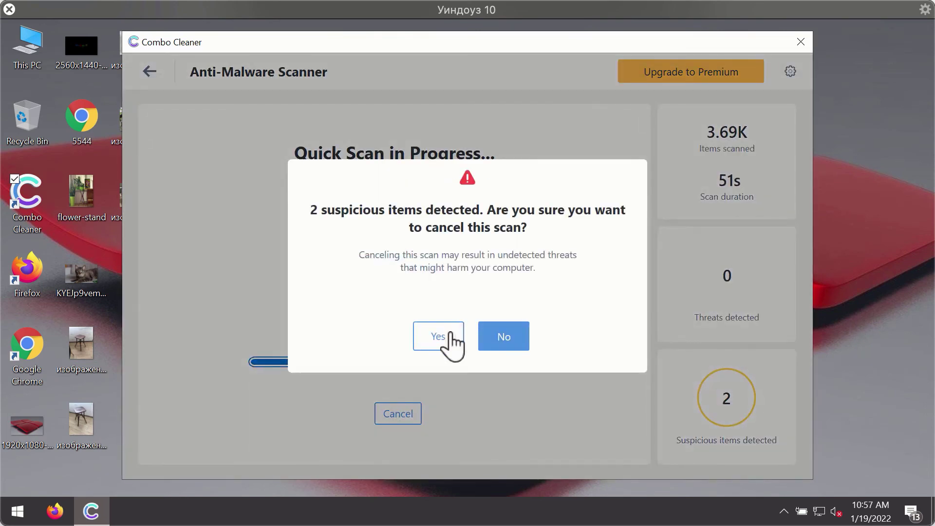
left_click(451, 338)
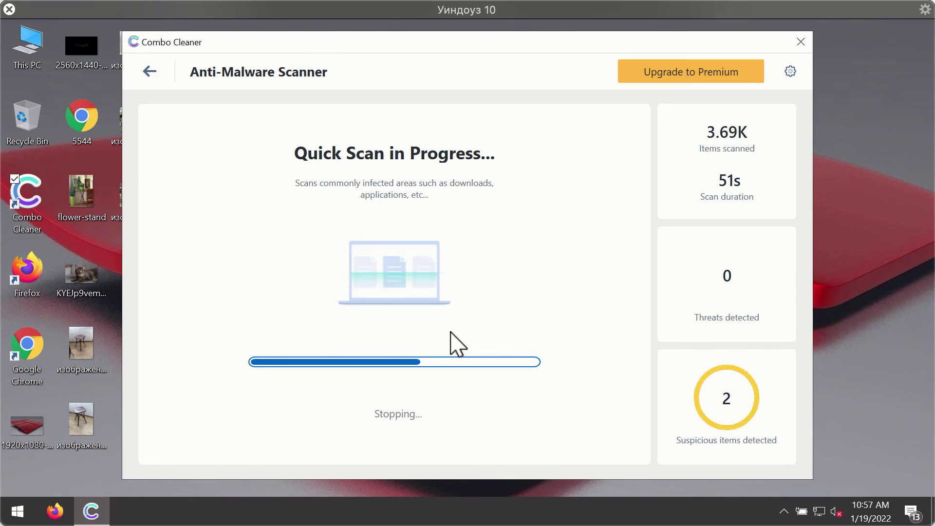